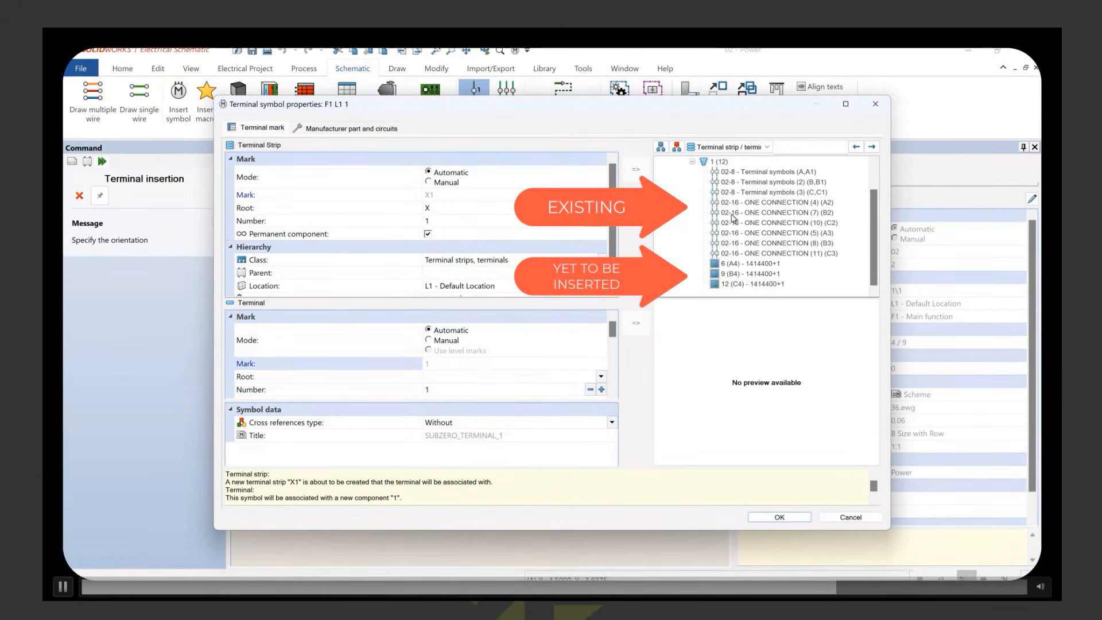
Step: Associate the terminal on the first wire of the lower three-wire group with circuit 6 (A4) of strip PD1
left_click(733, 265)
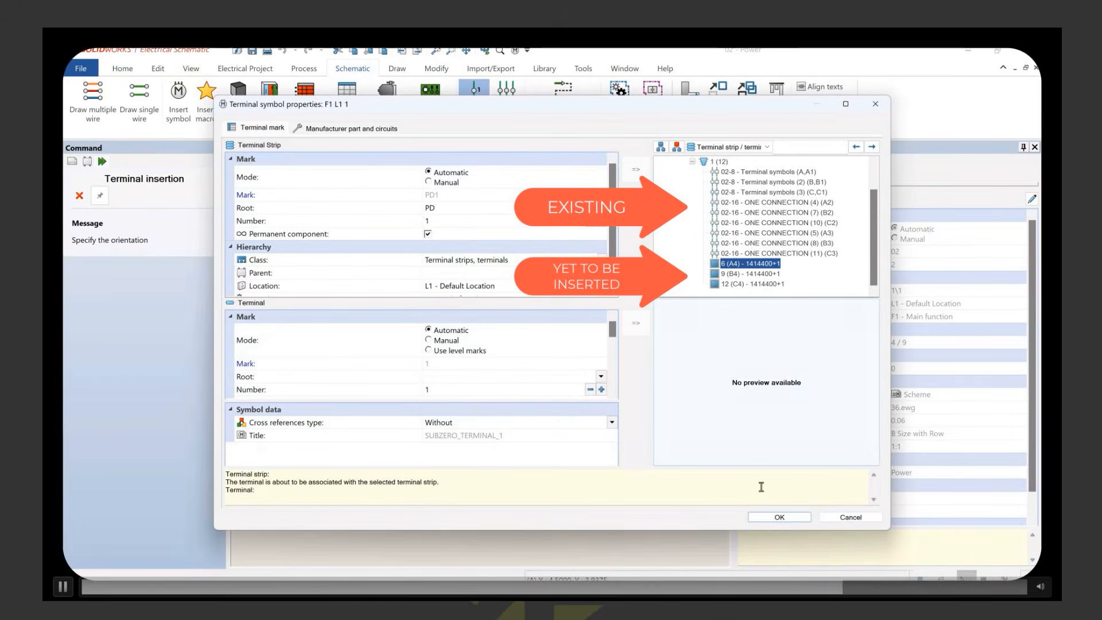
left_click(775, 519)
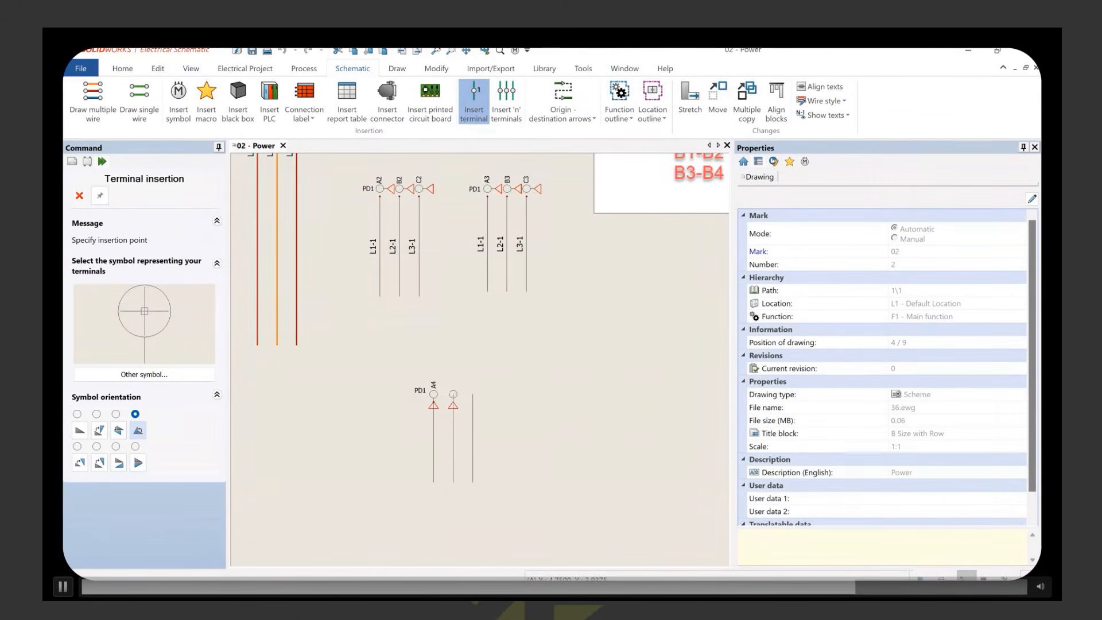
Step: Insert a terminal atop the middle wire of the lower group and associate it with circuit 9 (B4) of strip PD1
left_click(453, 394)
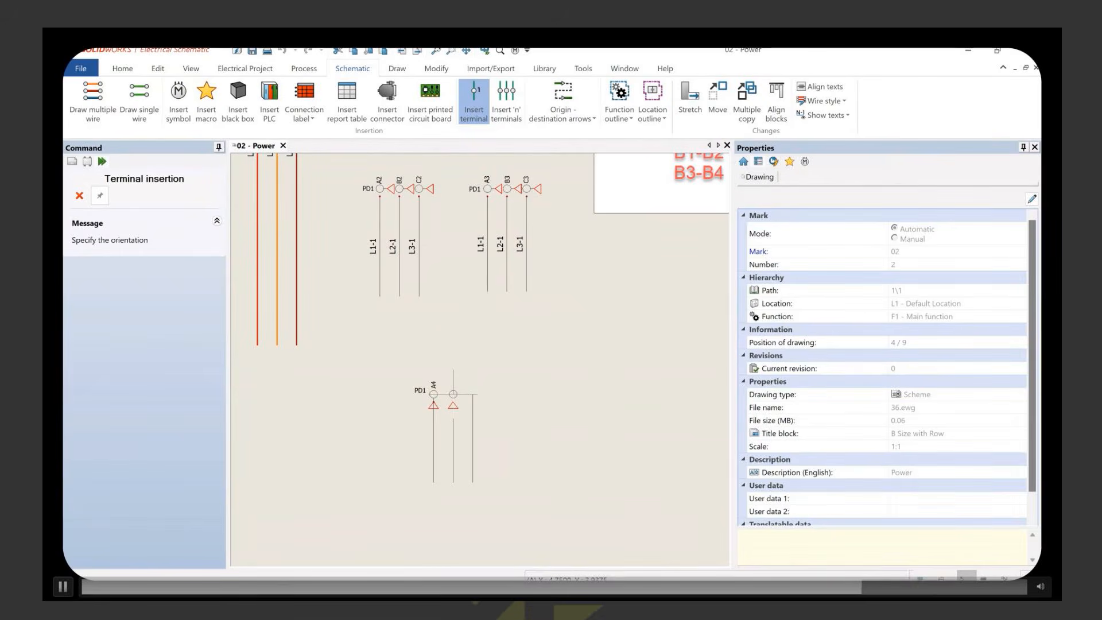
left_click(453, 394)
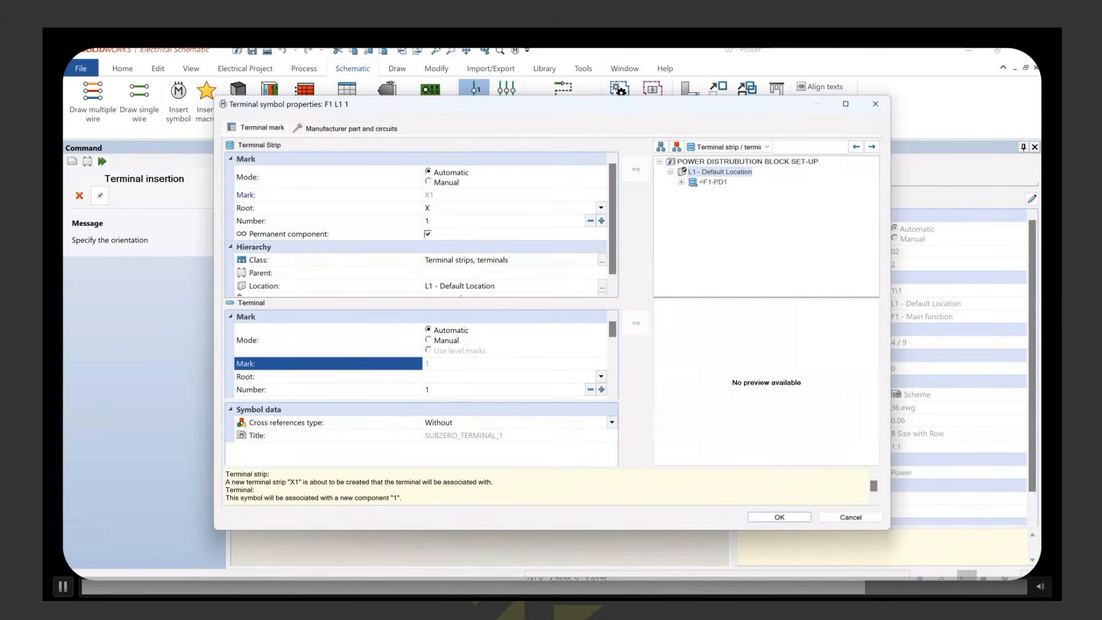
left_click(682, 182)
left_click(692, 193)
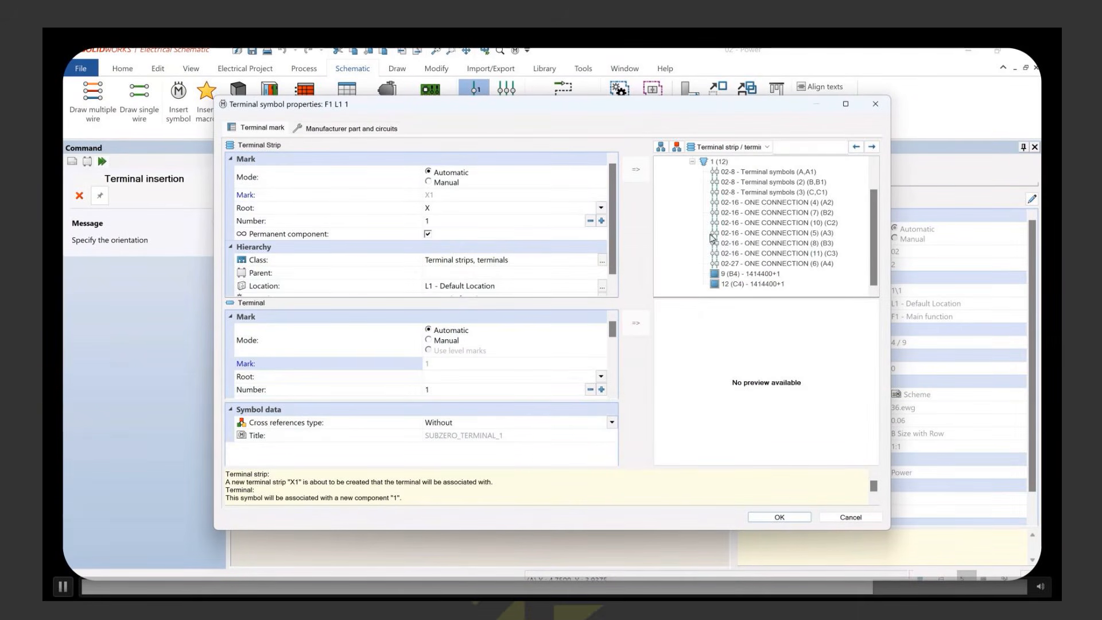
left_click(732, 274)
left_click(779, 517)
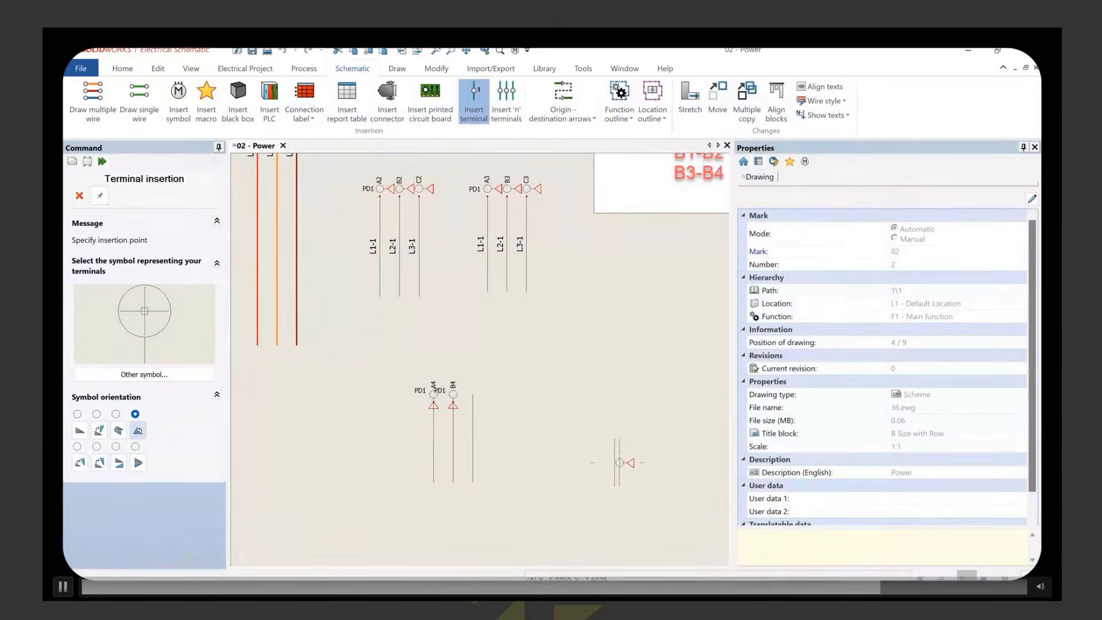
Step: Insert a terminal atop the third wire of the lower group, associate it with circuit 12 (C4) of PD1, and end terminal insertion
left_click(472, 394)
left_click(472, 395)
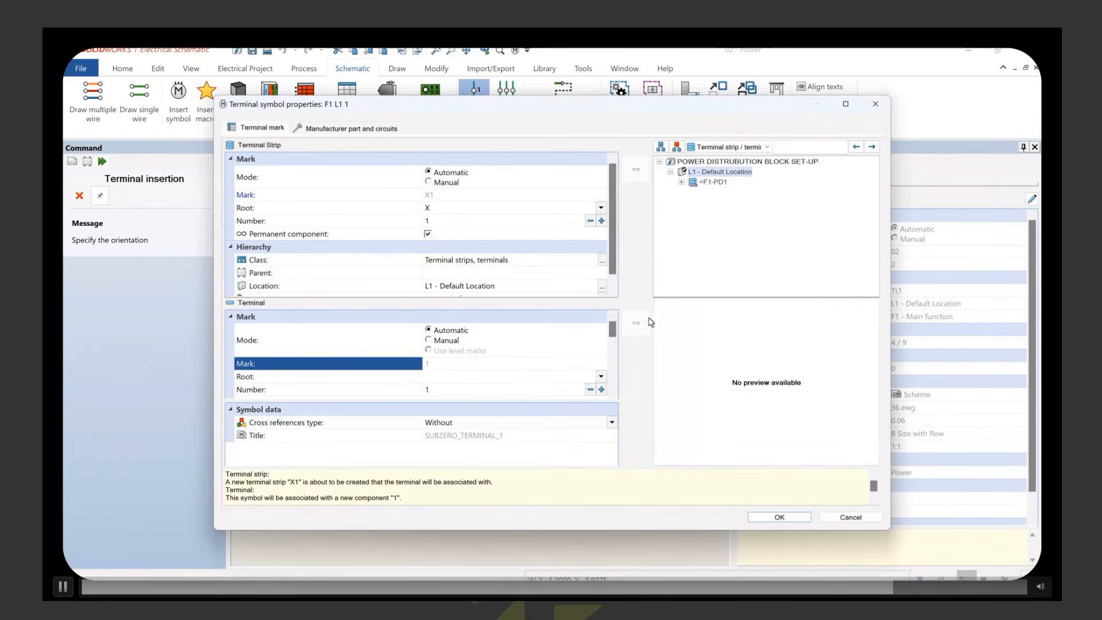
double_click(692, 181)
left_click(692, 192)
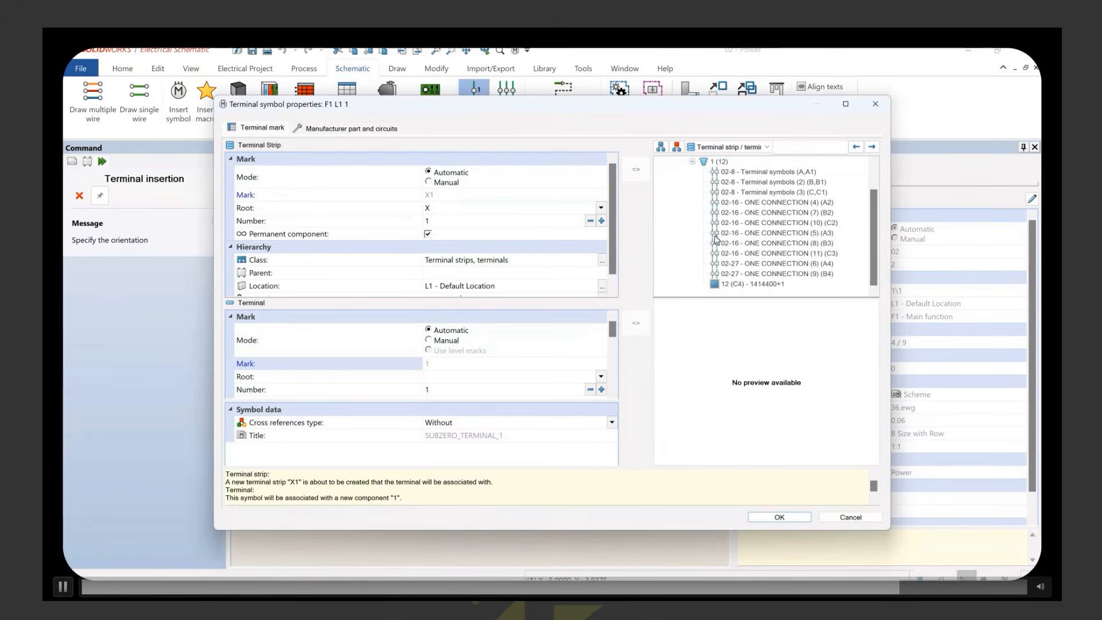
left_click(742, 286)
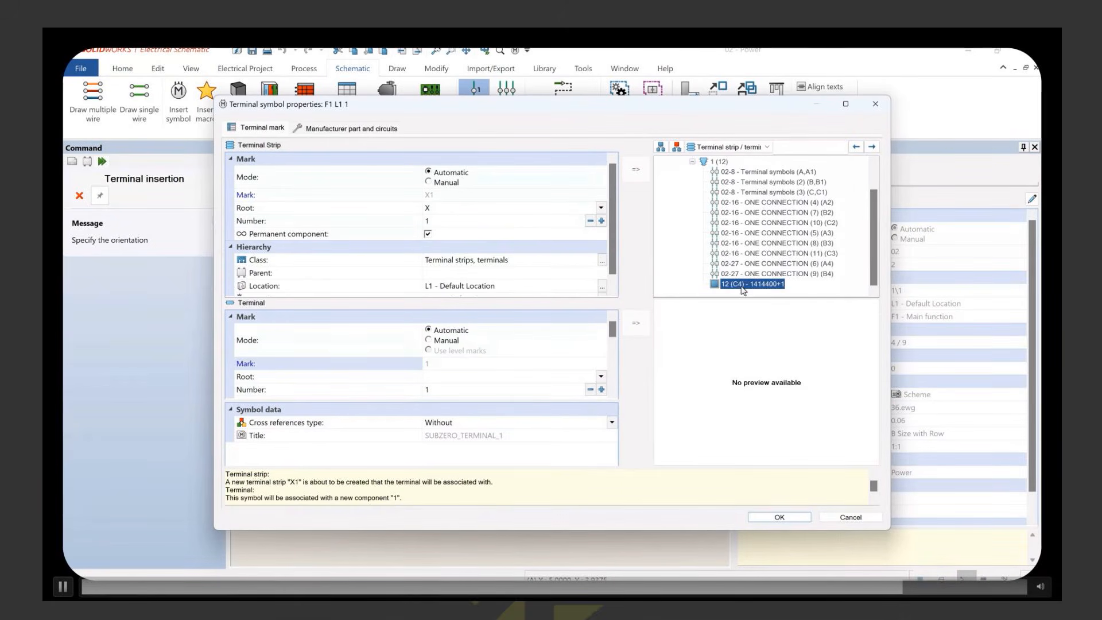
left_click(779, 518)
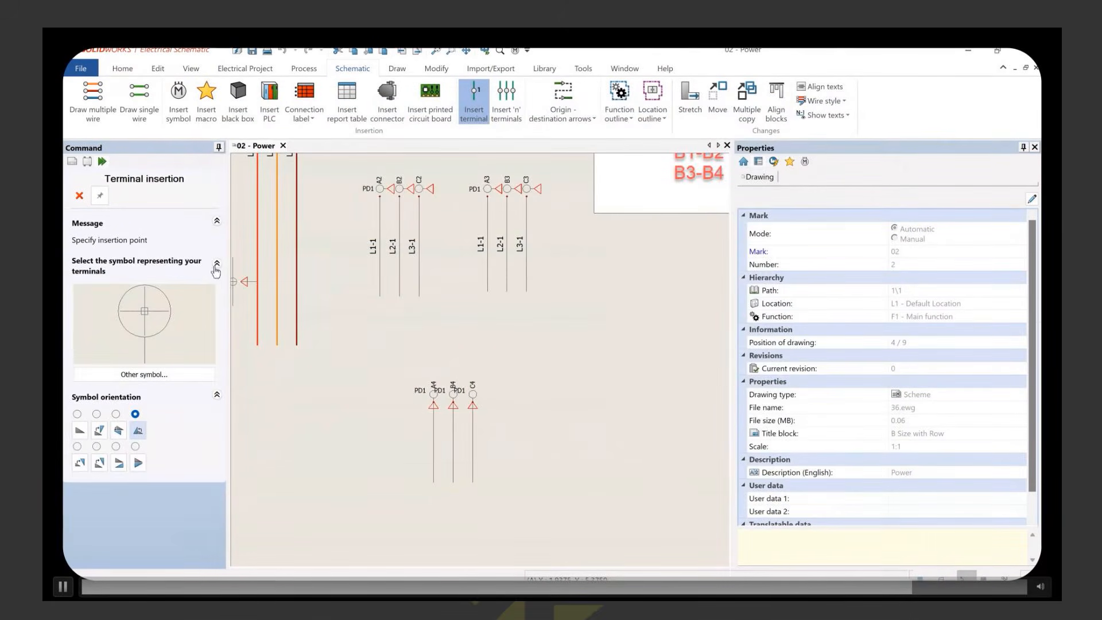
left_click(79, 195)
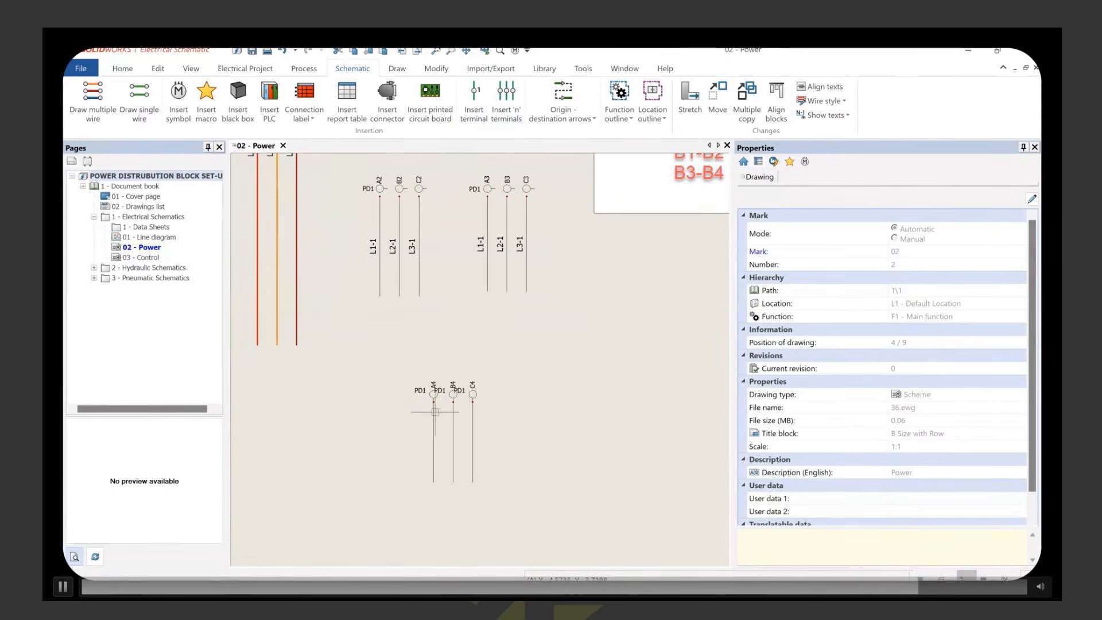
Step: Hide the PD1 parent mark on terminals B4 and C4
scroll(423, 409, "up", 4)
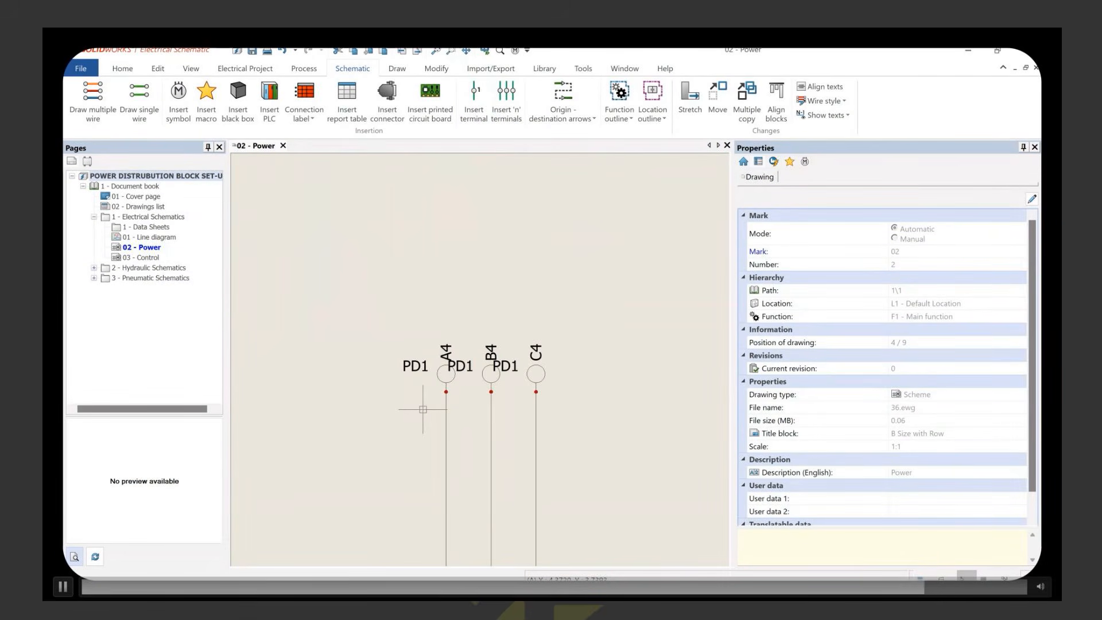
right_click(488, 379)
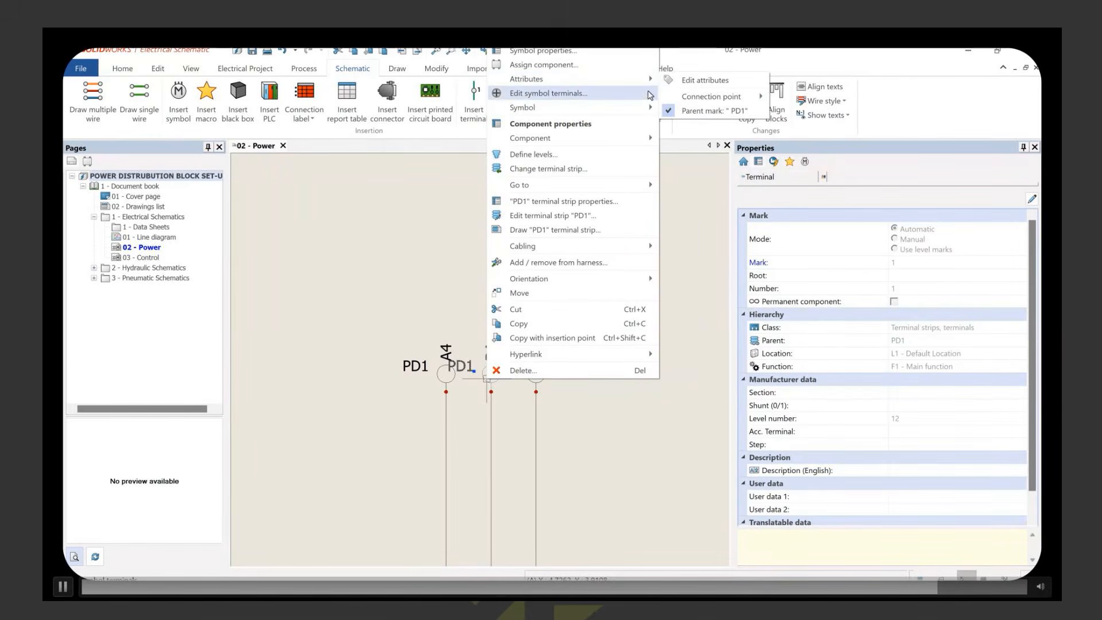
left_click(669, 110)
key("Escape")
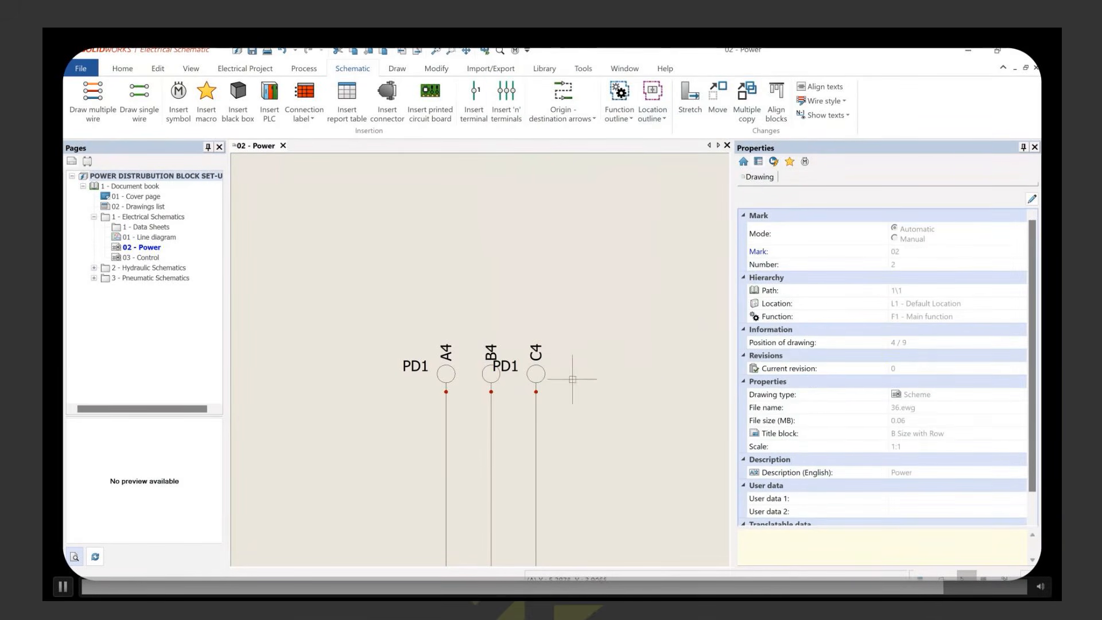
right_click(542, 377)
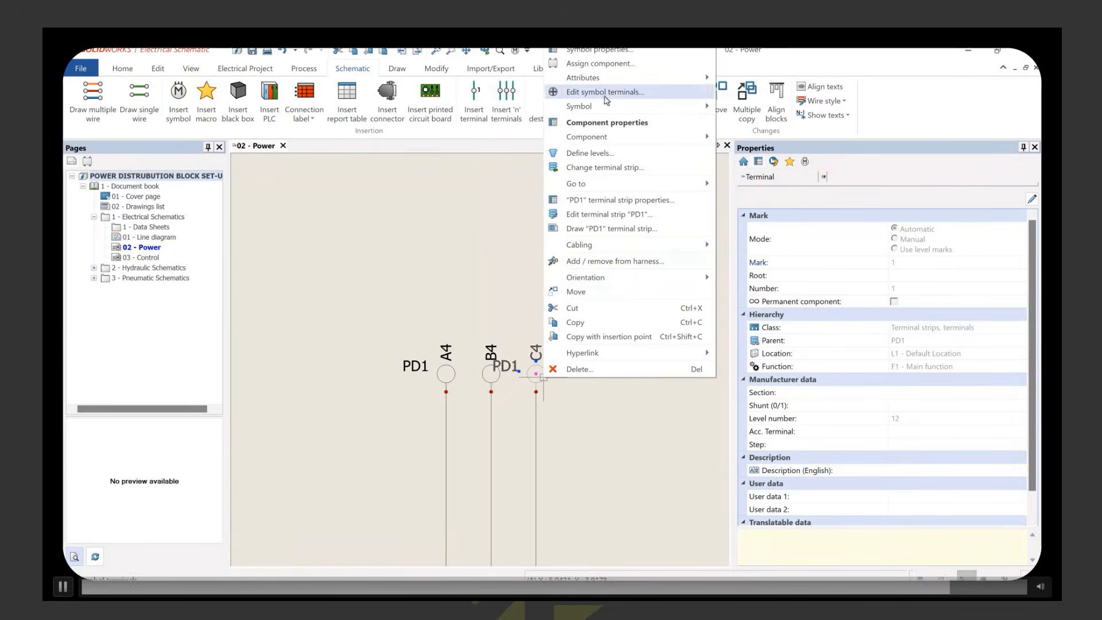
mouse_move(602, 79)
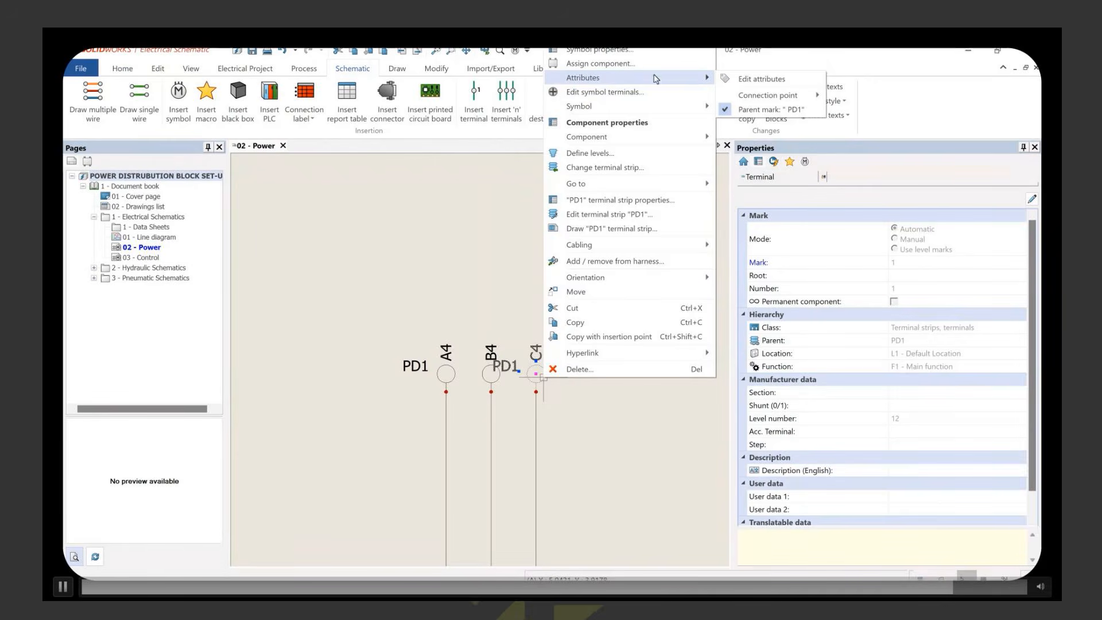
left_click(727, 112)
left_click(571, 394)
scroll(576, 407, "down", 2)
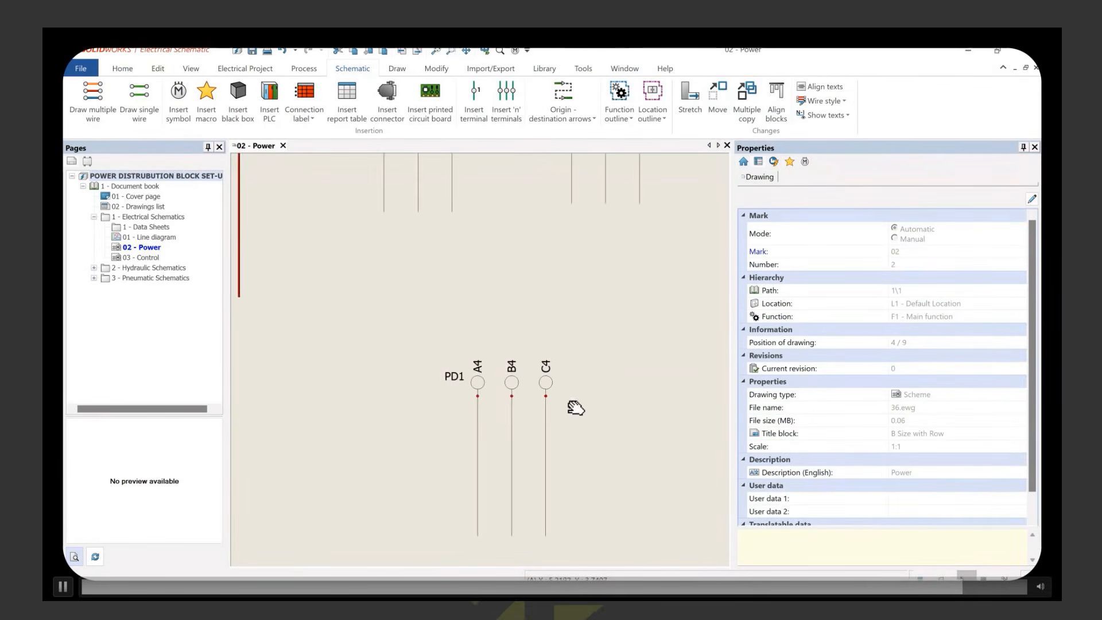
Step: Number the new wires without modifying the existing numbers
middle_click_drag(575, 408, 524, 308)
left_click(304, 68)
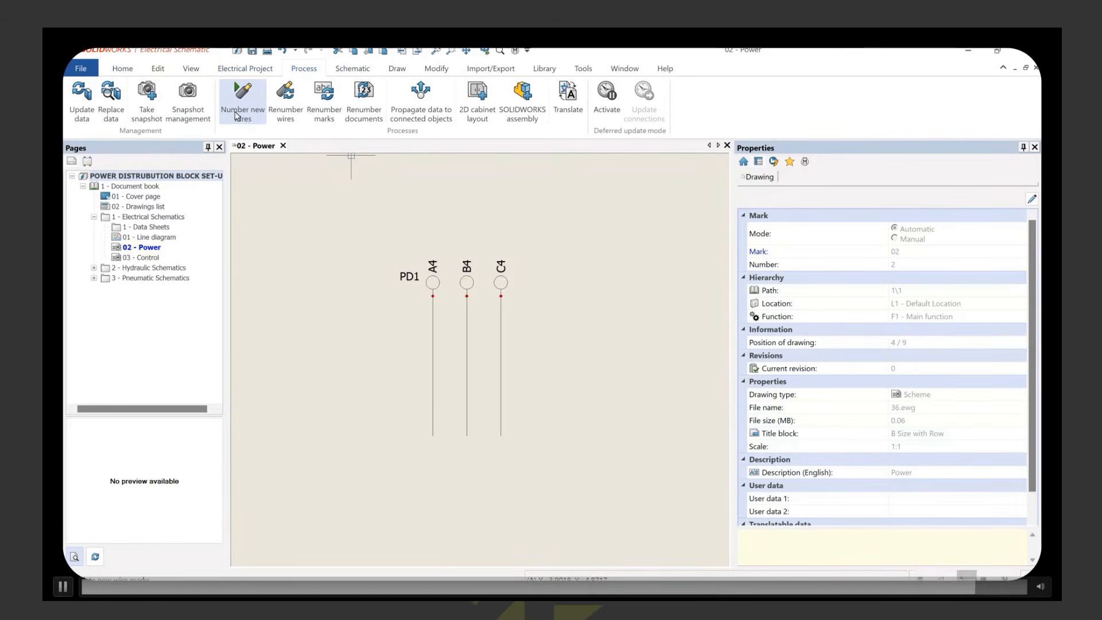
left_click(258, 89)
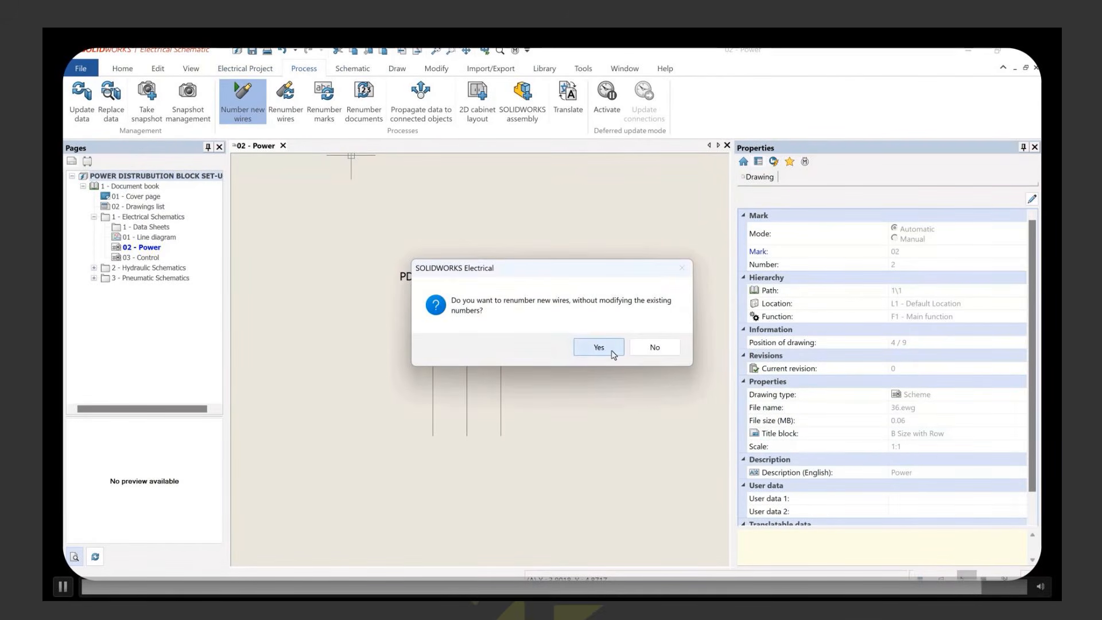
left_click(598, 347)
Step: Show the wire marks on the three wires below terminals A4, B4 and C4
left_click_drag(565, 321, 391, 376)
right_click(502, 365)
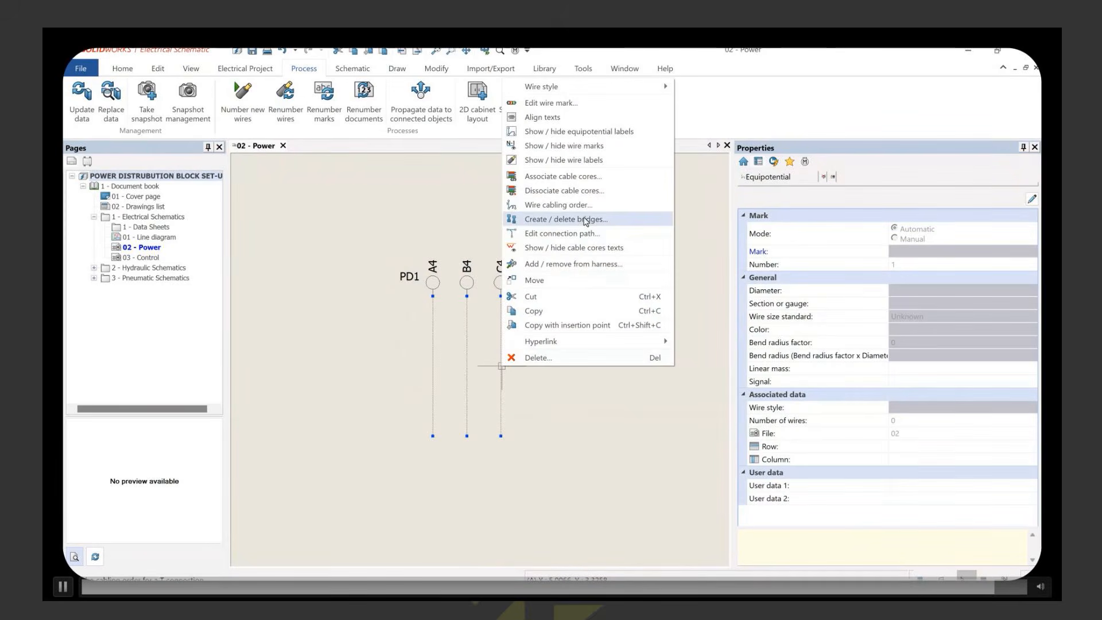
left_click(595, 148)
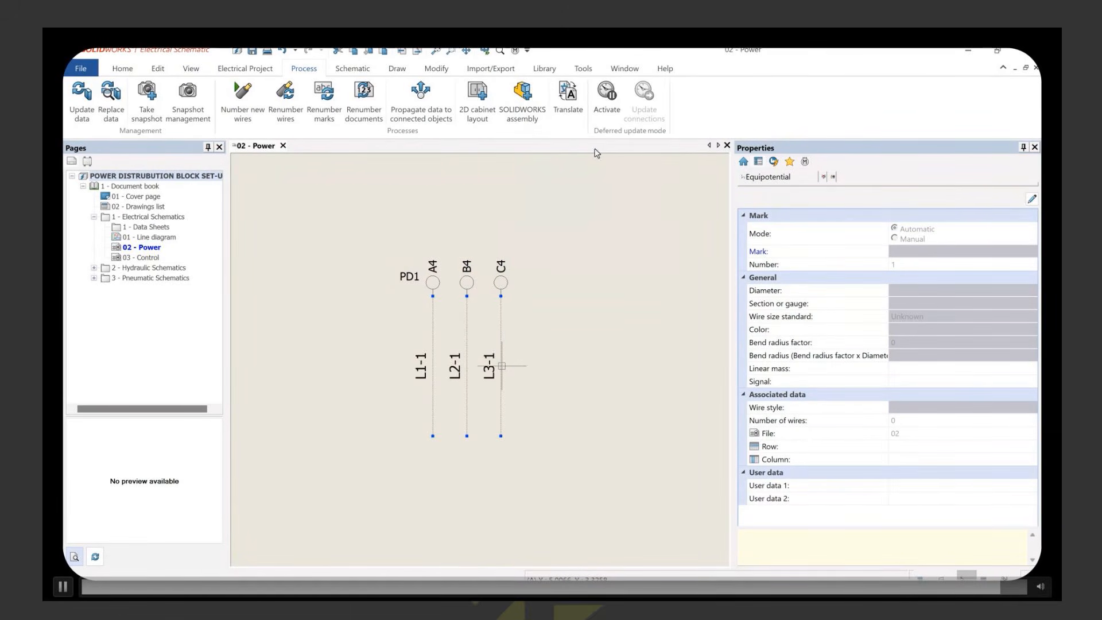
key("Escape")
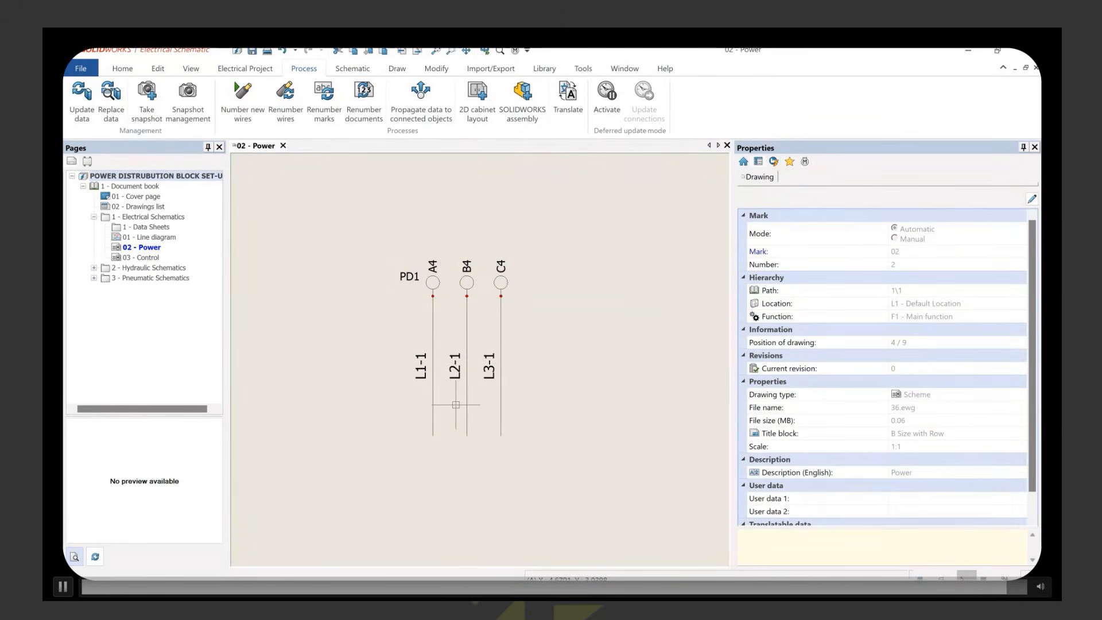
scroll(491, 396, "down", 2)
scroll(490, 397, "down", 2)
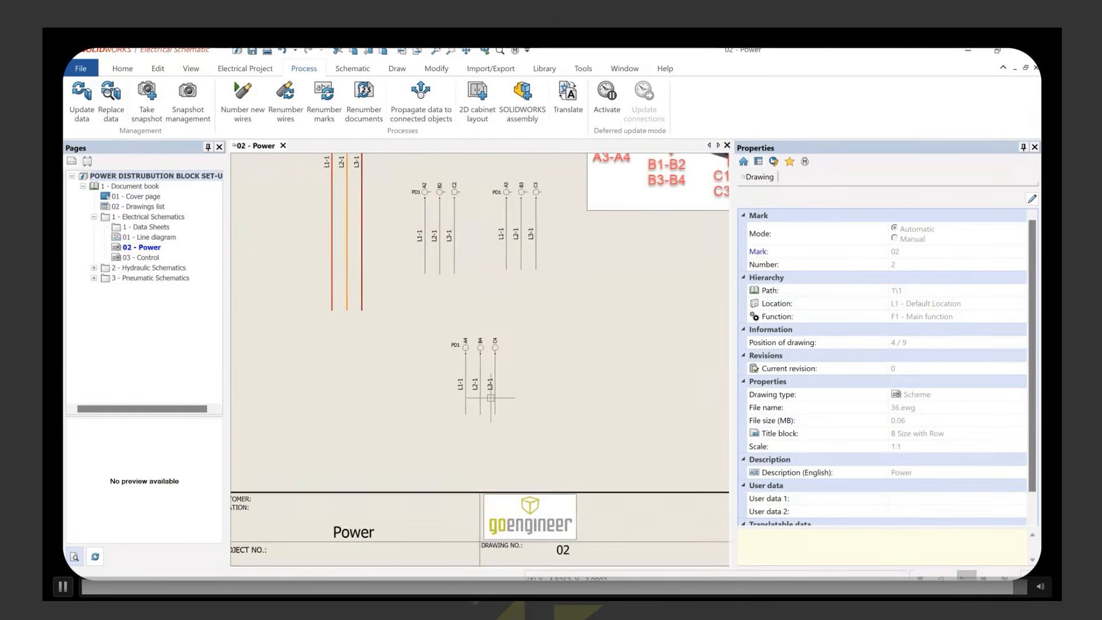
middle_click_drag(491, 398, 548, 492)
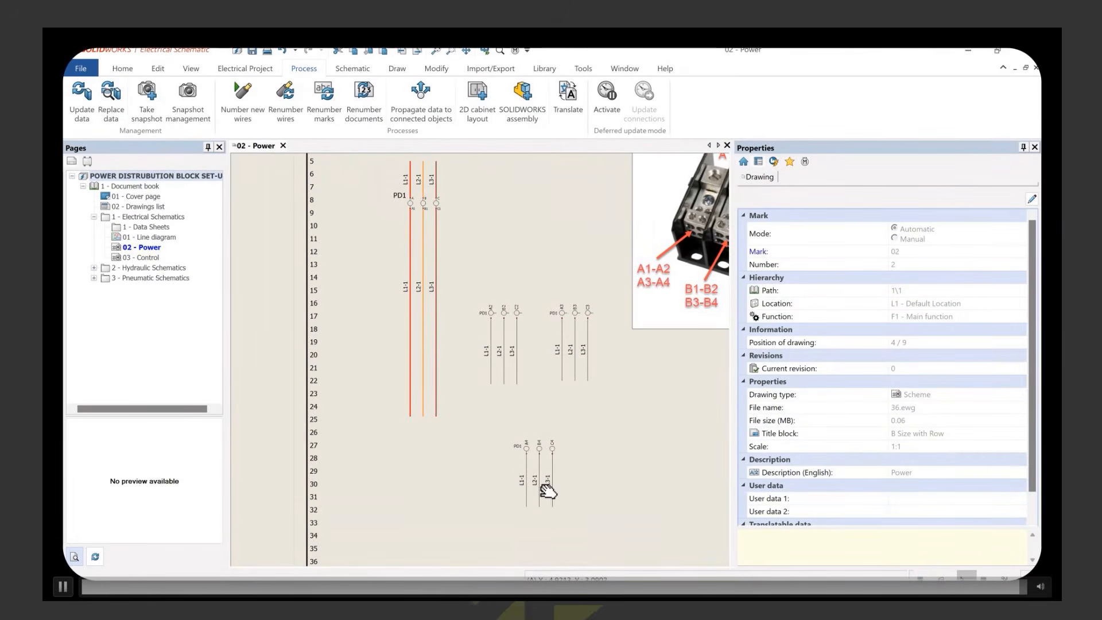